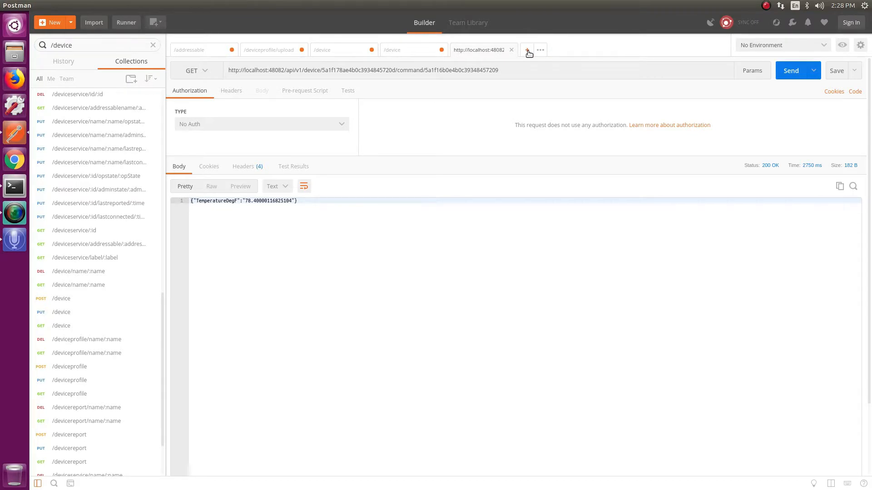
Show the /device GET request's response, and open a blank document in the gedit text editor
left_click(414, 56)
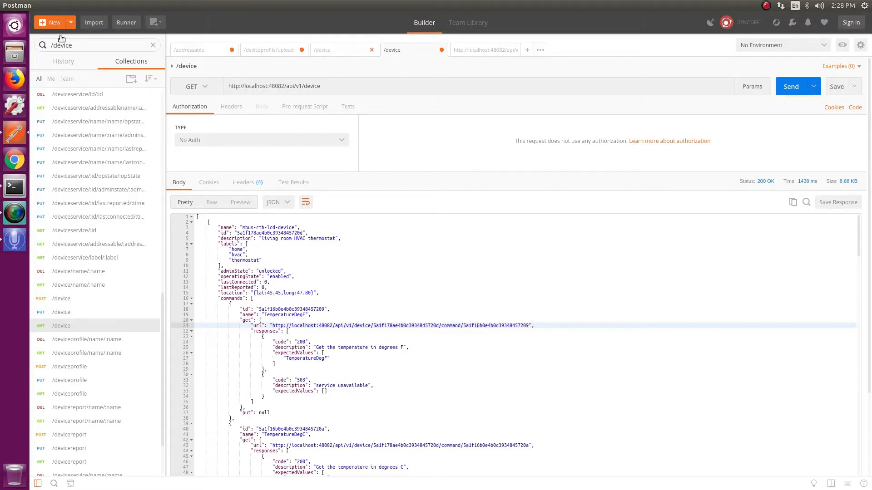
left_click(13, 27)
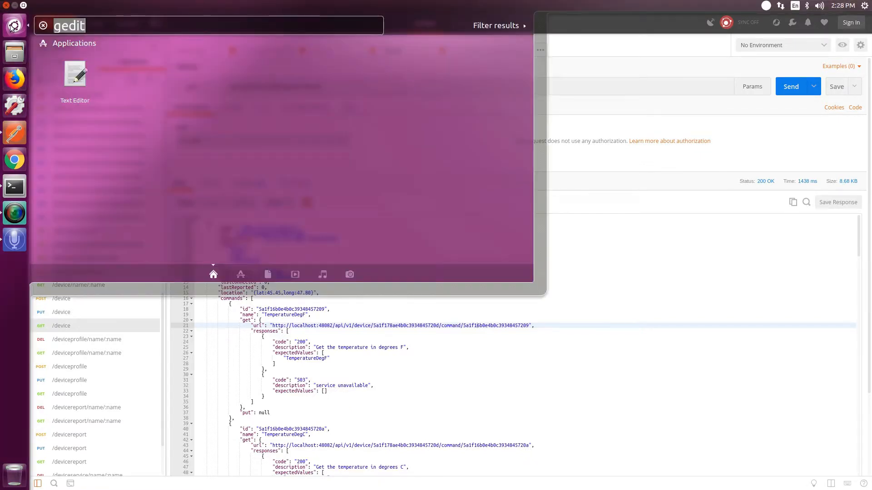
key("Return")
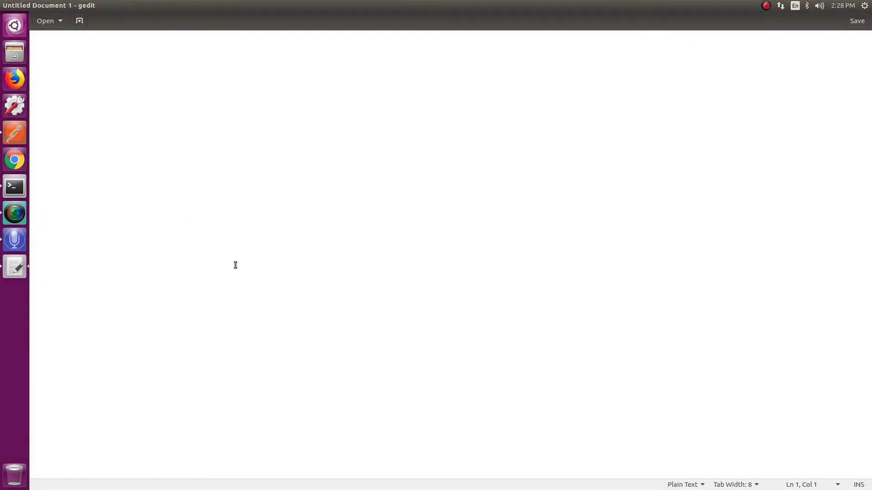
Copy the full /device response body from Postman and paste it into the blank gedit document
key("alt+Tab")
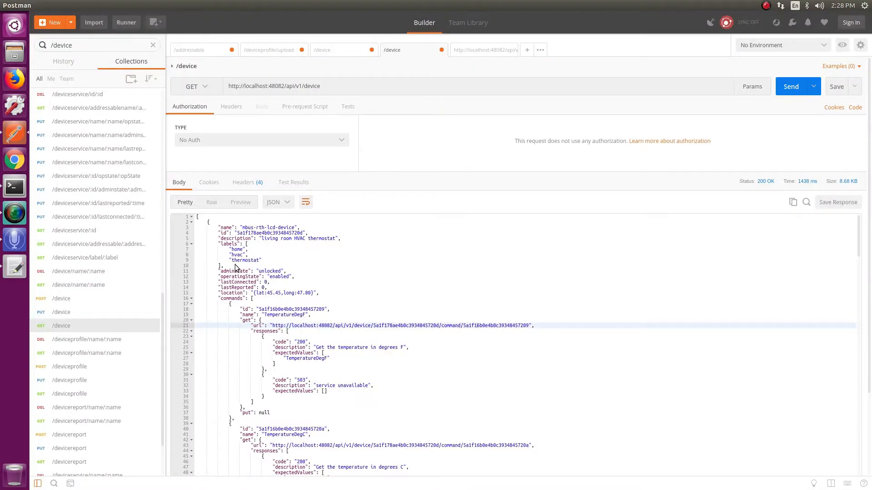
left_click(792, 204)
left_click(793, 205)
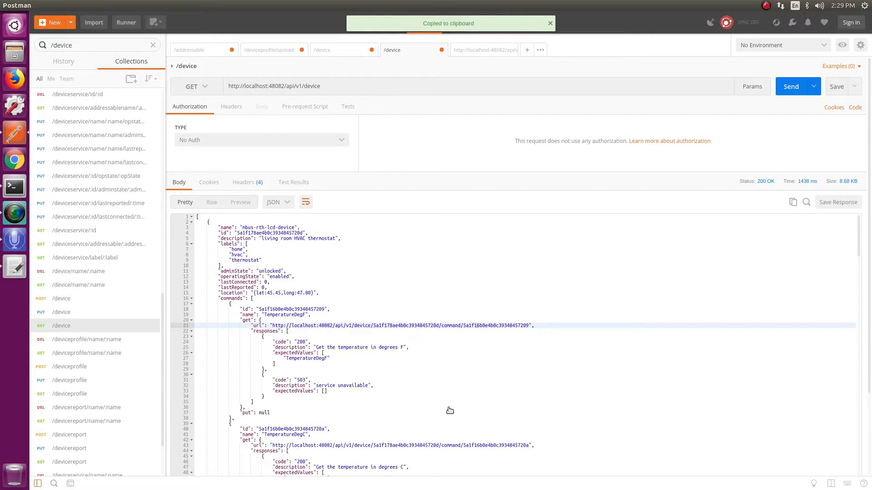
key("alt+Tab")
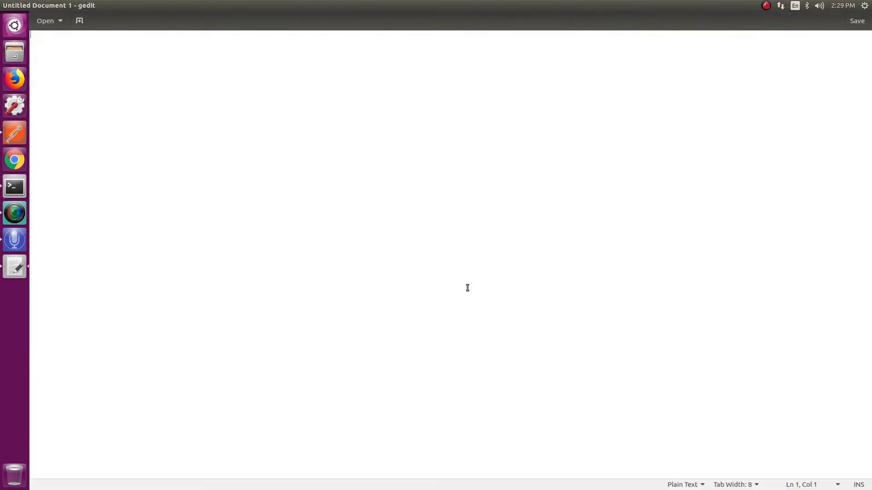
right_click(249, 140)
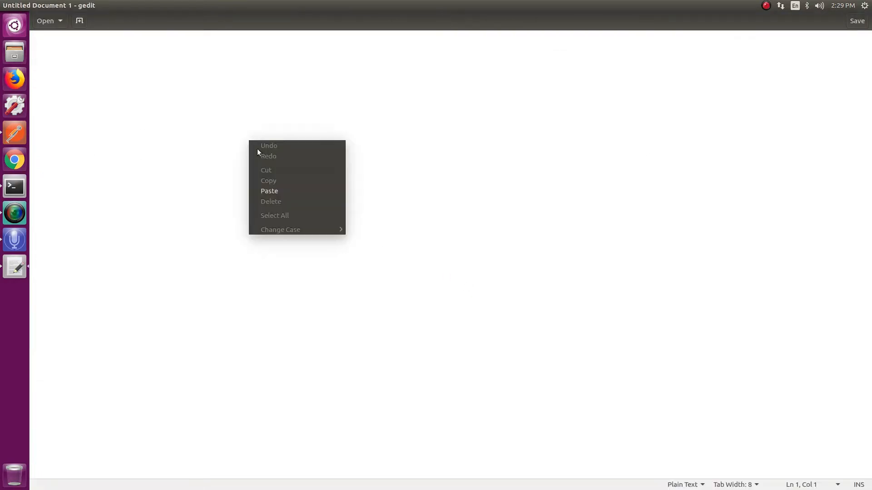
left_click(274, 191)
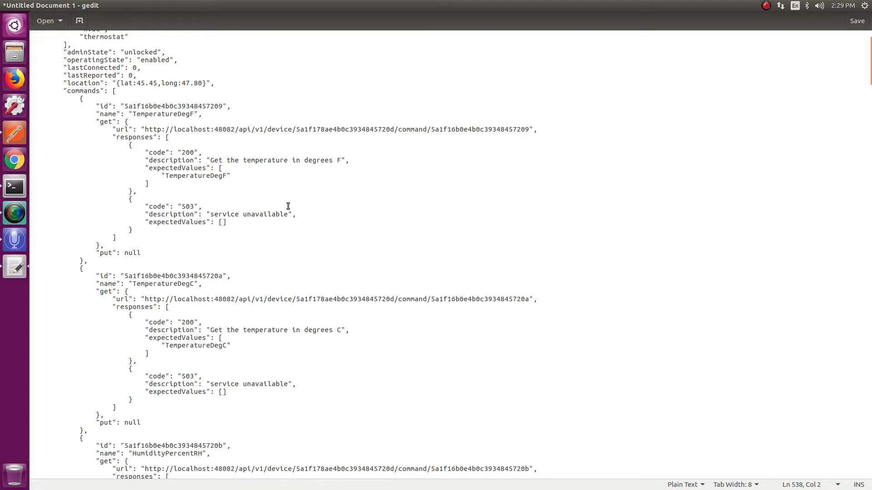
Copy the id of mbus-rth-lcd-device to a new first line of the document, leaving blank lines above the JSON
scroll(288, 206, "up", 3)
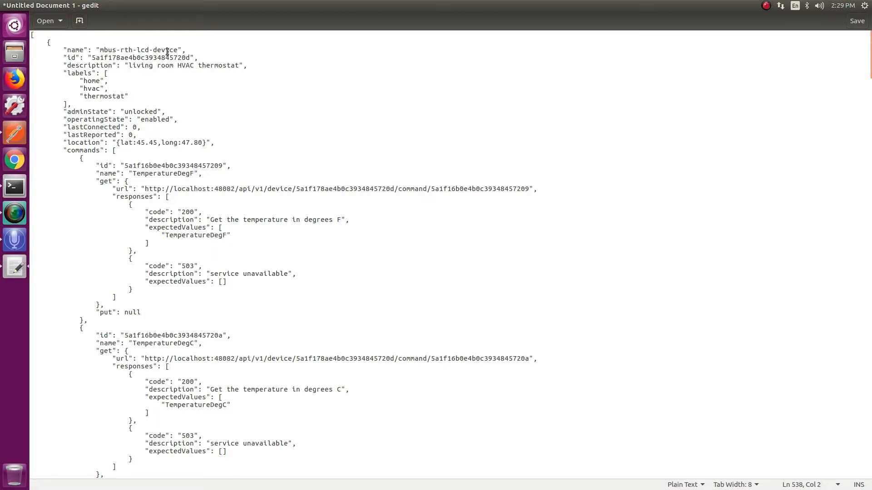
left_click_drag(192, 58, 92, 58)
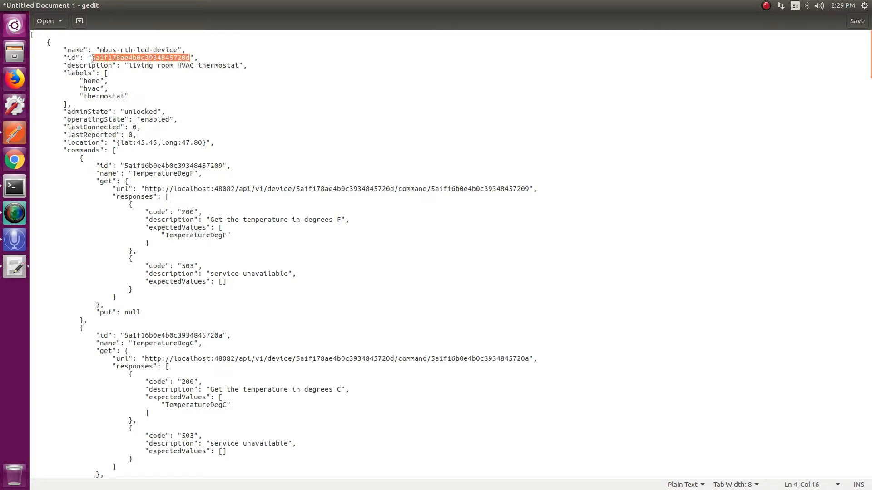
right_click(92, 58)
left_click(116, 101)
left_click(43, 34)
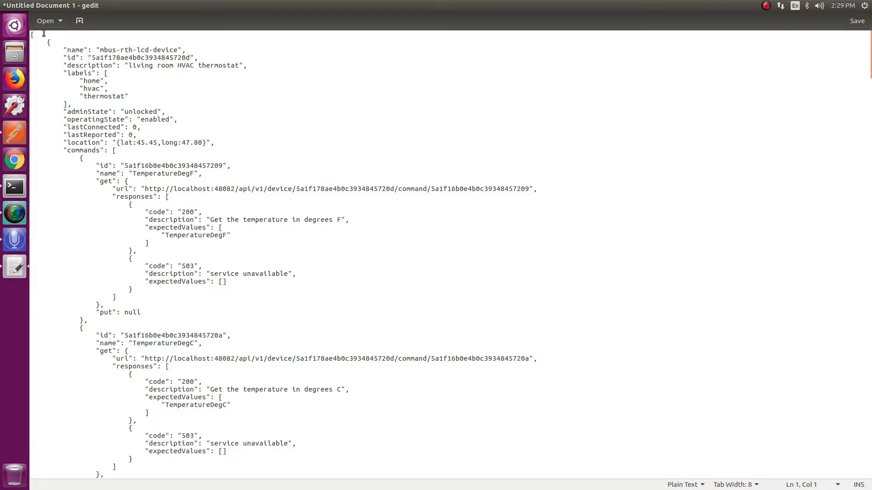
key("Return")
key("Return")
key("Return")
key("Return")
key("Return")
key("Up")
key("Up")
key("Up")
key("Up")
key("Up")
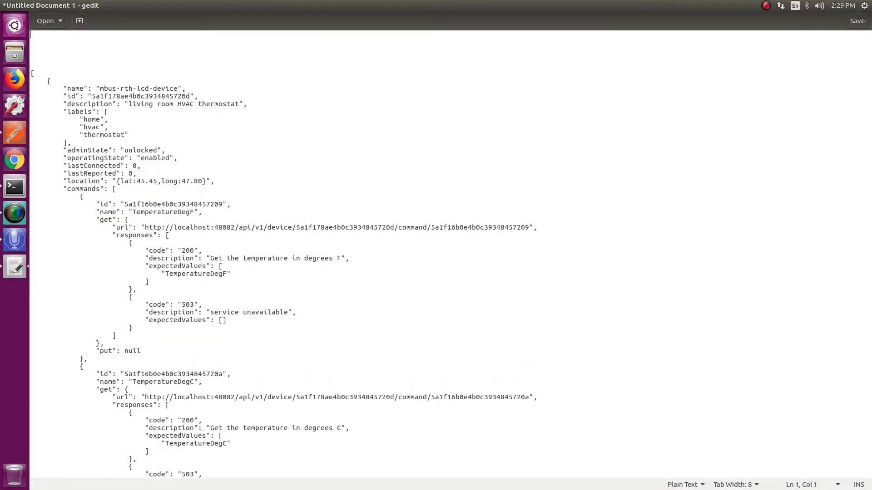
key("ctrl+v")
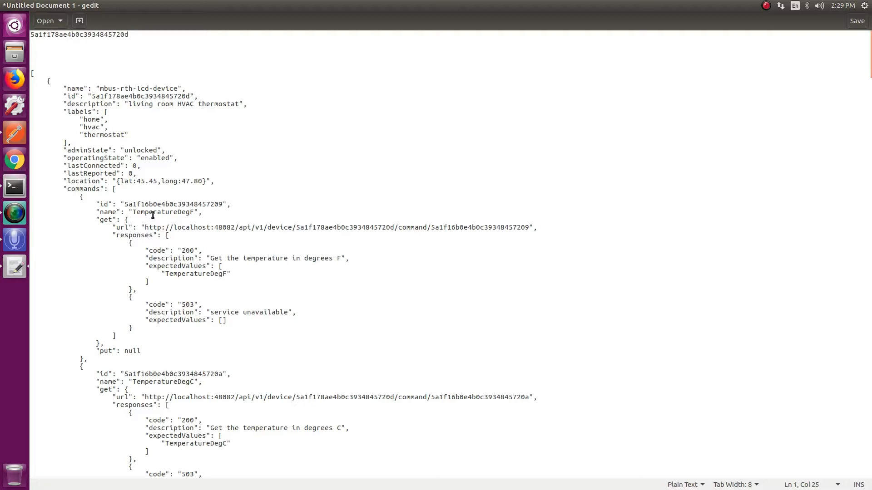
Copy the command name TemperatureDegF to the third line of the document, beneath the device id
left_click(135, 213)
left_click_drag(135, 213, 195, 213)
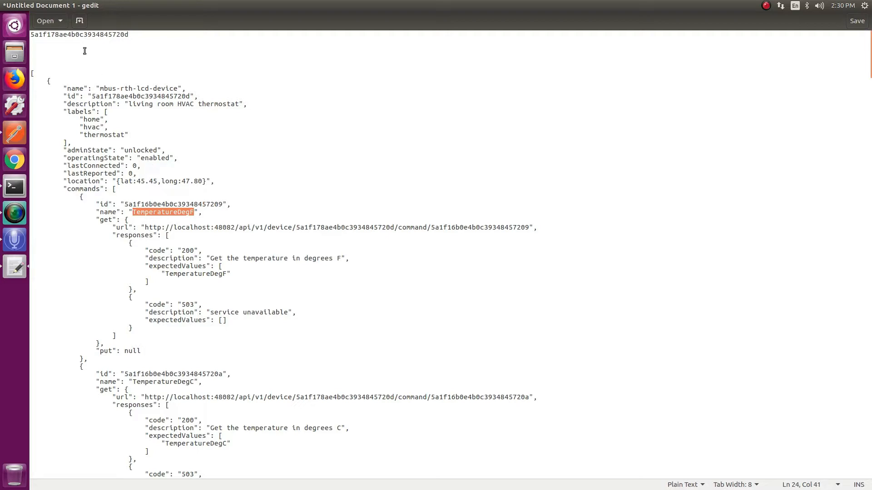
middle_click(59, 47)
Delete all of the JSON below the TemperatureDegF line through the end of the document
left_click_drag(80, 68, 76, 108)
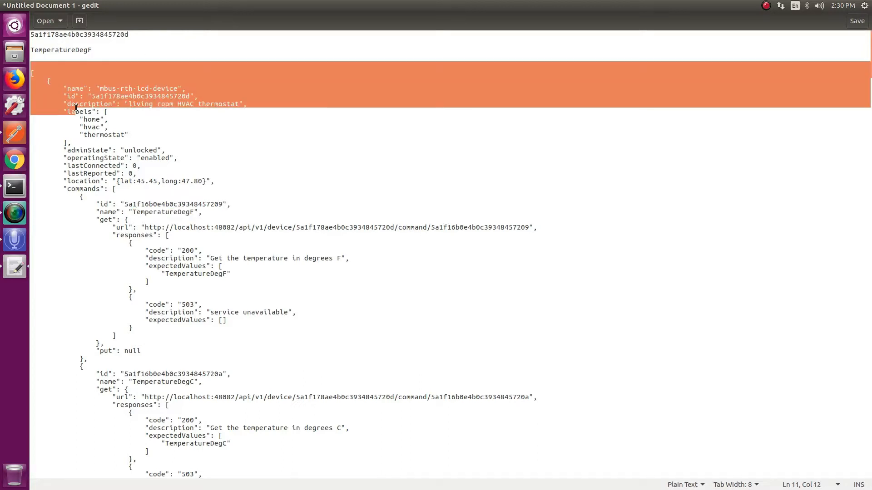
key("ctrl+shift+End")
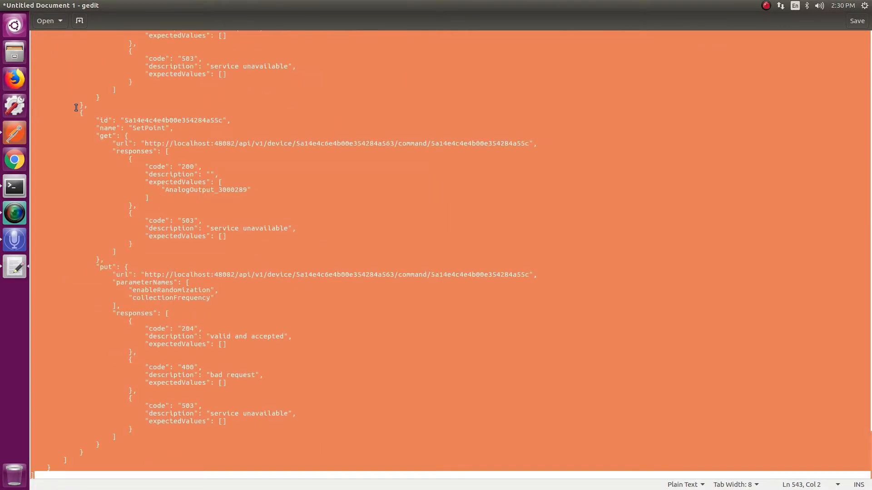
key("Delete")
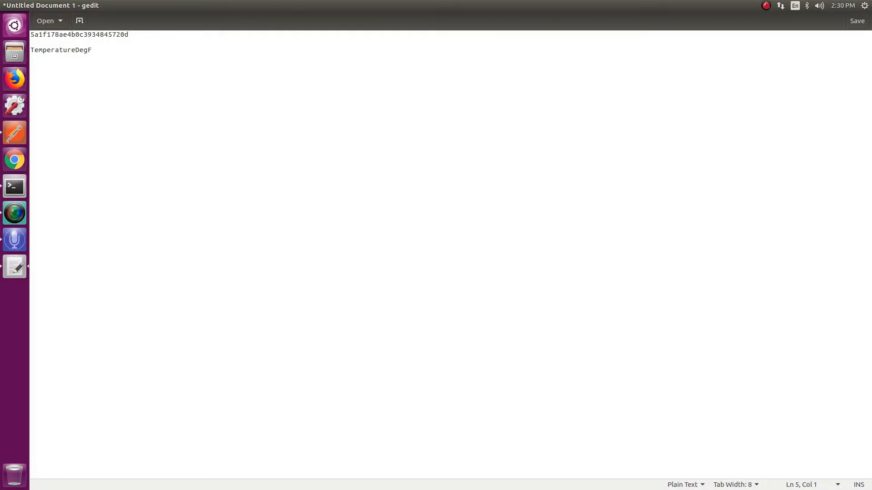
Switch back to Postman and filter the request collections by "/addressable"
key("alt+Tab")
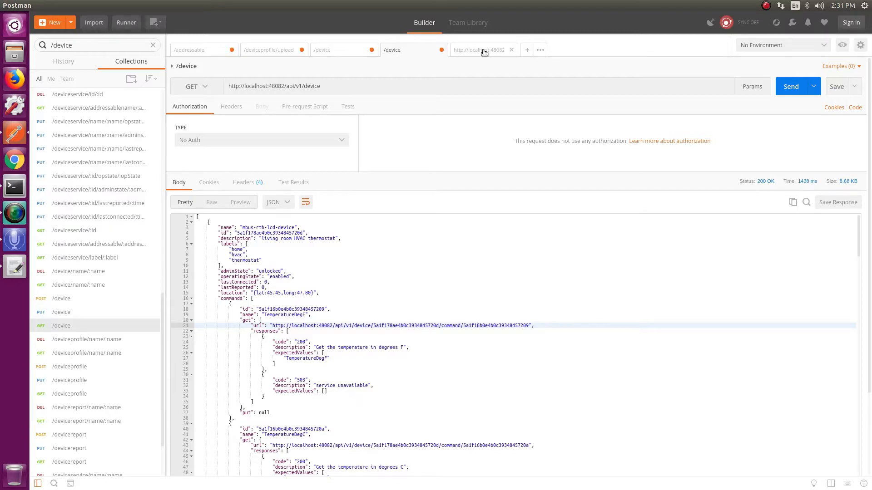
left_click(89, 46)
key("BackSpace")
key("BackSpace")
key("BackSpace")
key("BackSpace")
key("BackSpace")
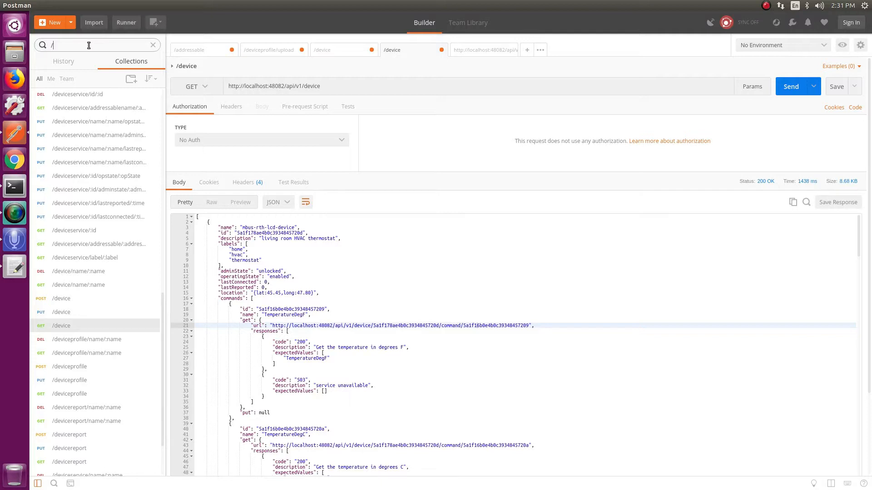
type("addressable")
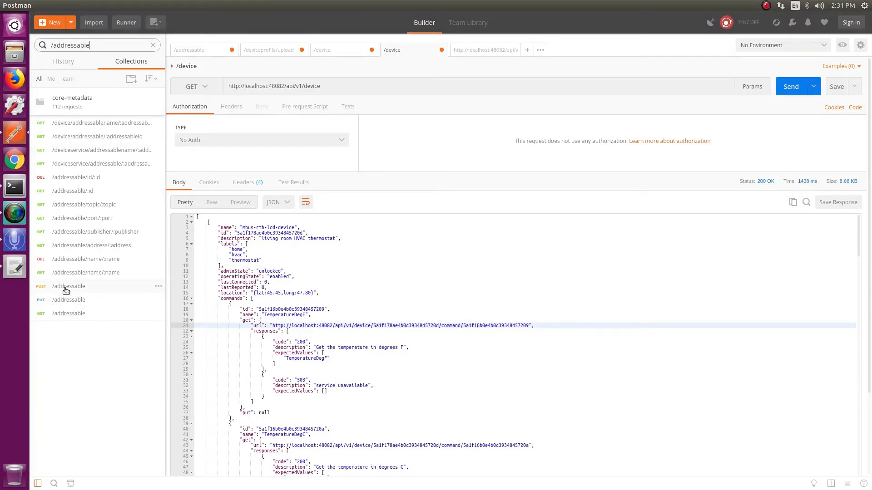
Open a fresh copy of the POST /addressable request in its own tab and show its body
left_click(66, 290)
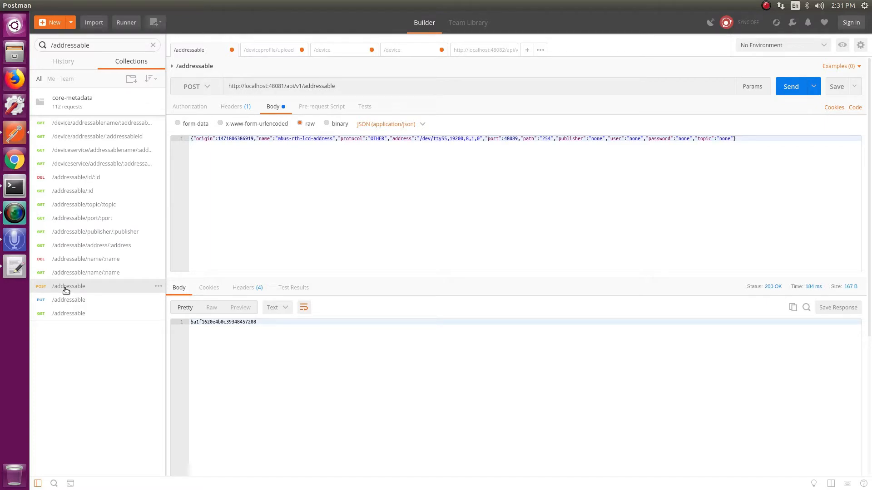
right_click(65, 288)
left_click(80, 295)
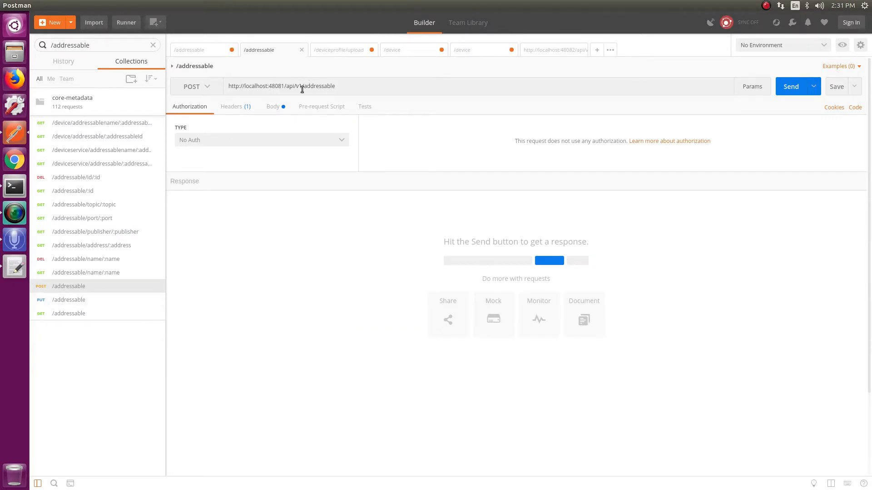
left_click(274, 107)
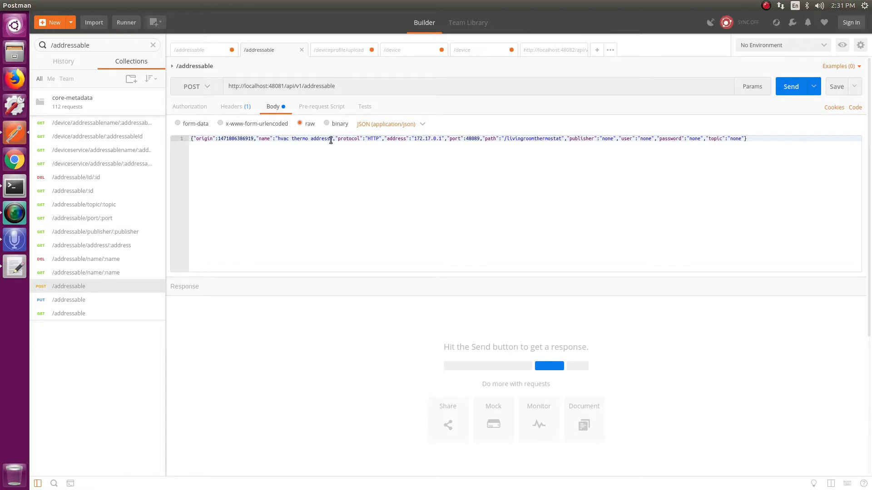
Set the name value in the addressable request body to "schedule-mbus-rth-lcd"
left_click_drag(331, 140, 279, 141)
type("schedule")
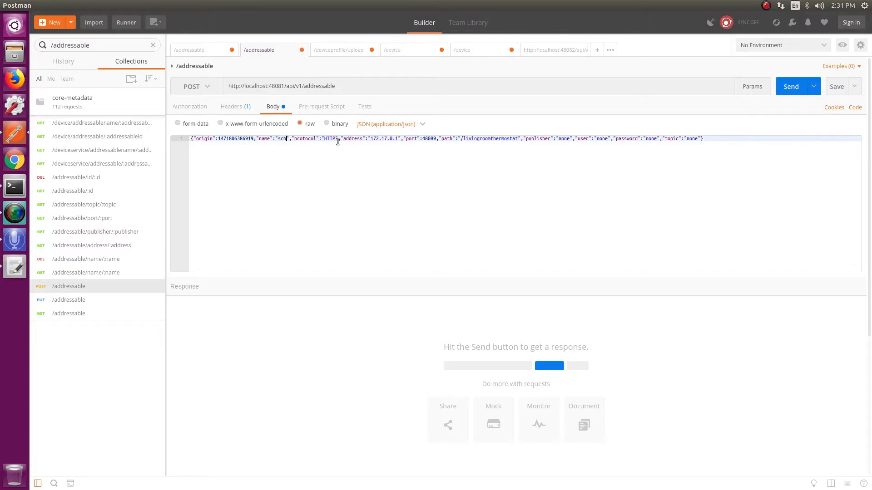
type("-mbus-")
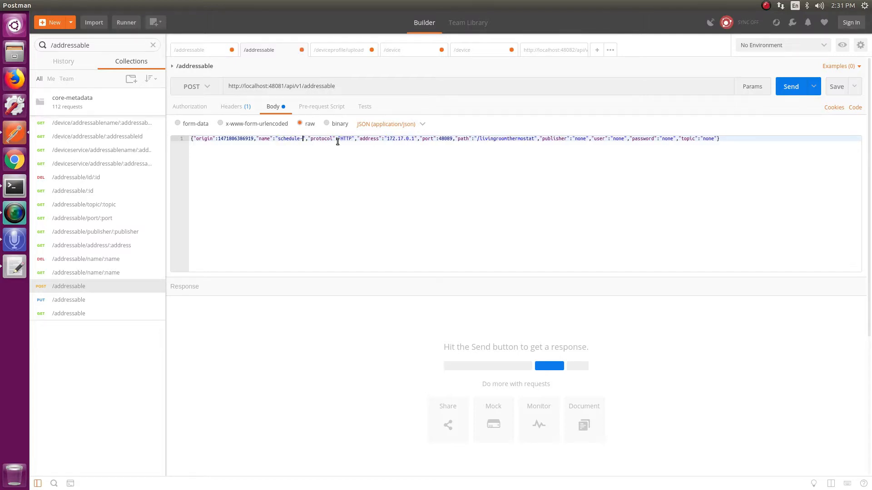
type("rth-")
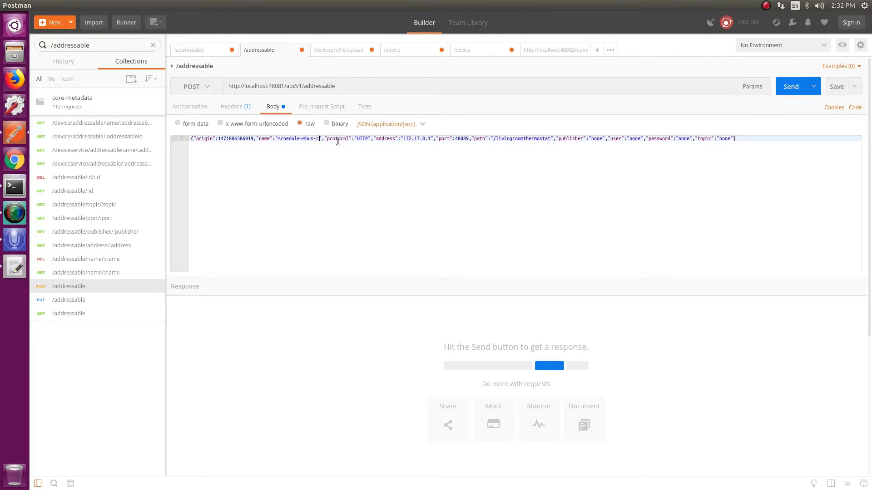
type("lcd")
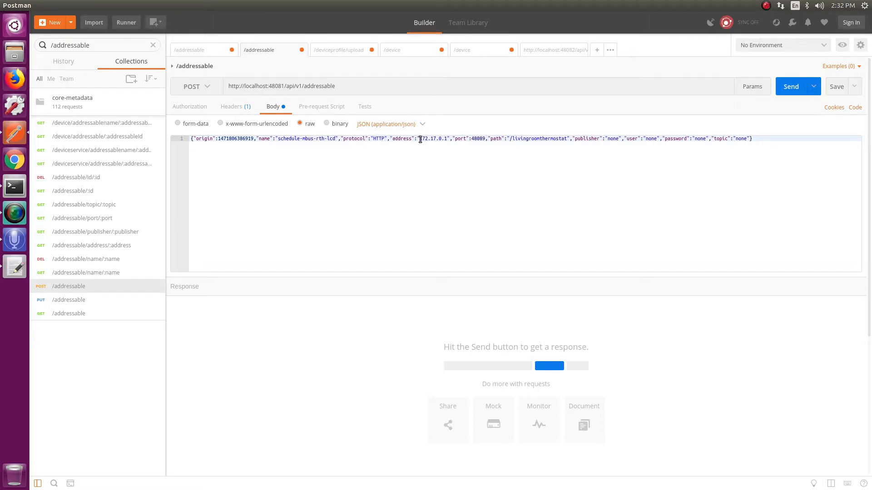
Replace the address value in the request body with "edgedx-device-modbus"
left_click_drag(420, 139, 449, 140)
type("edgedx")
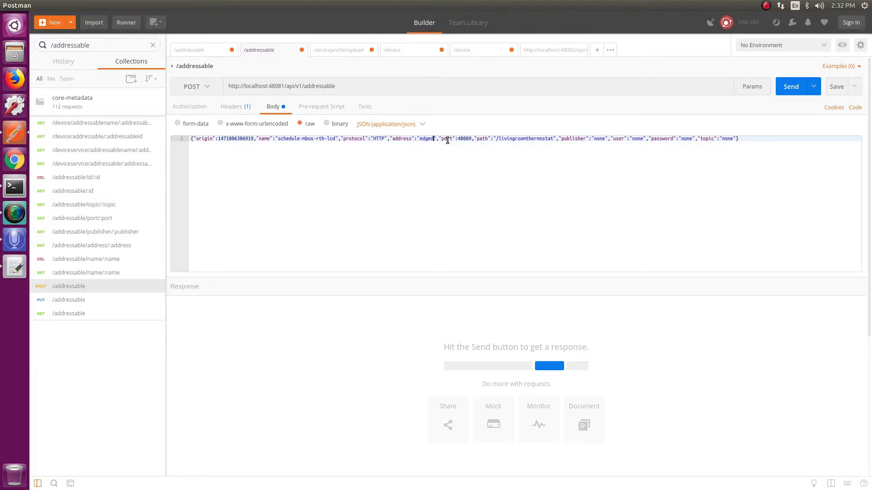
type("-dev")
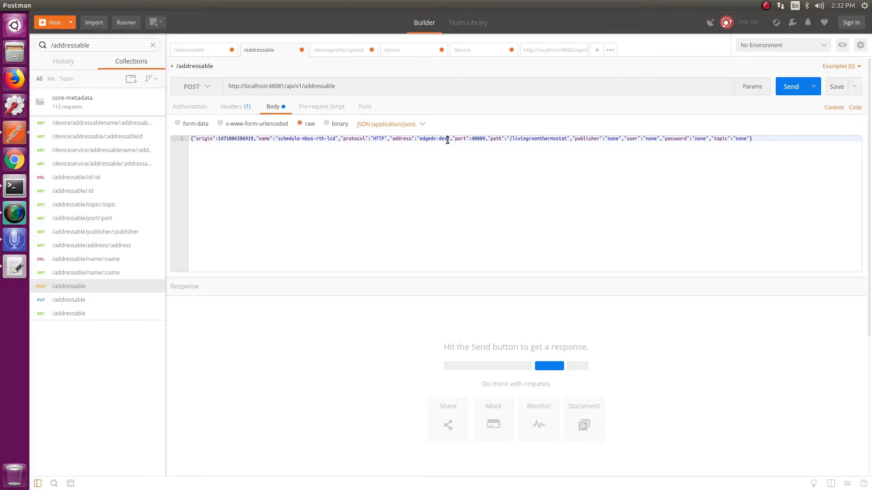
type("ice-mod")
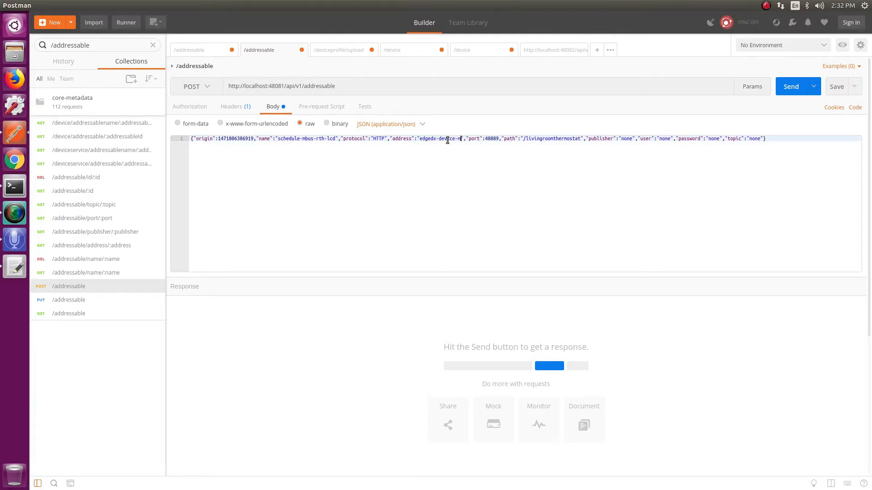
type("bus")
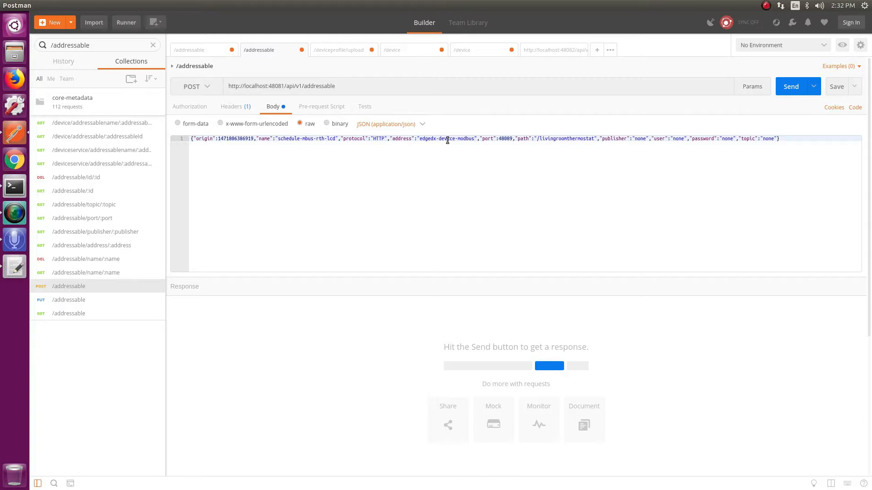
Change the port value in the addressable request body to 49991
left_click(504, 138)
key("Delete")
key("Delete")
key("Delete")
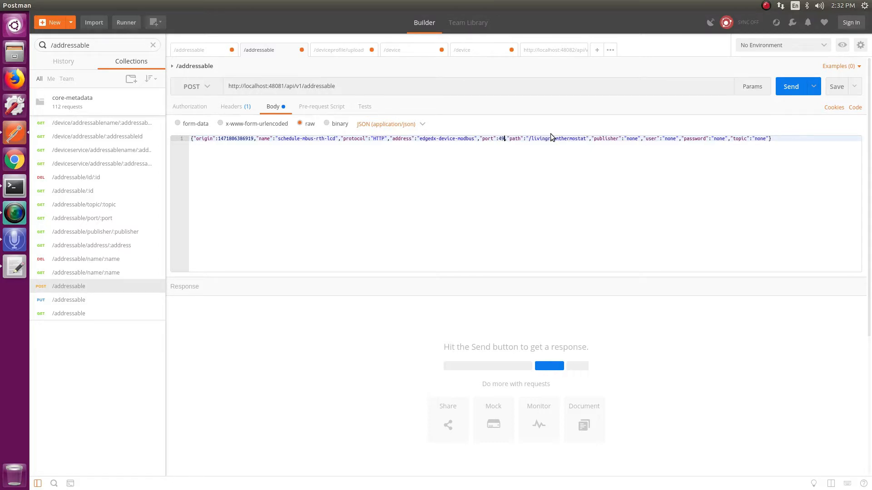
type("9991")
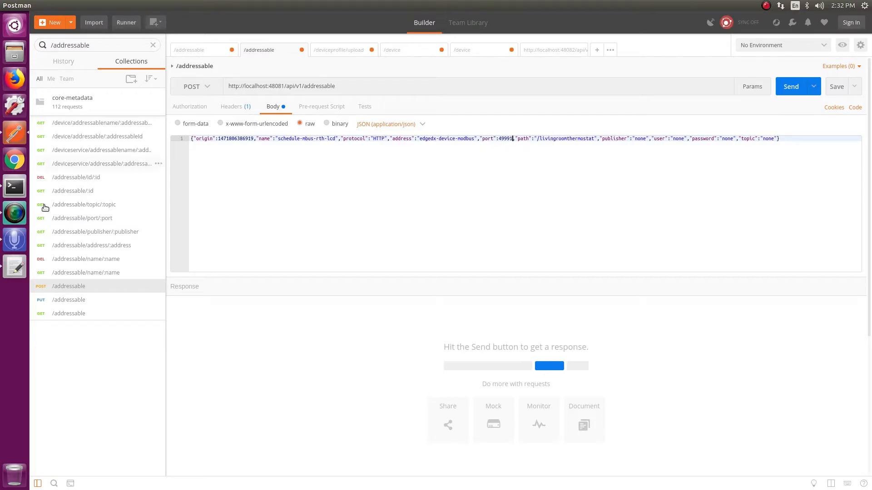
Open a new Terminal window and maximize it
right_click(9, 185)
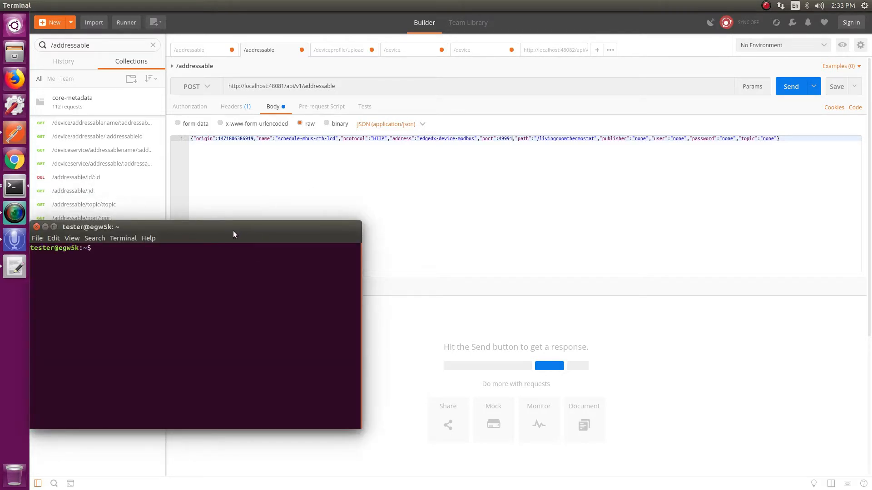
left_click_drag(224, 222, 428, 169)
double_click(428, 169)
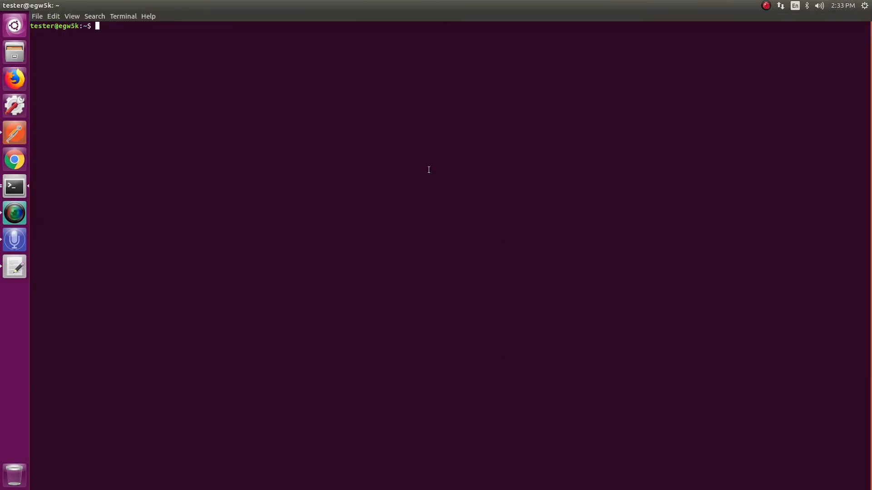
Run "sudo docker ps -a" with the sudo password, check the edgex-device-modbus container's published port, and close the terminal
type("sudo docker ps -a")
key("Return")
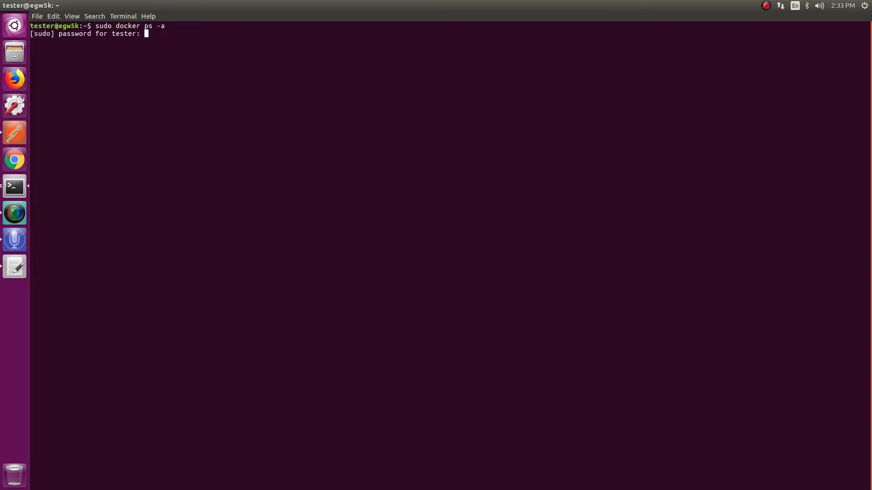
key("Return")
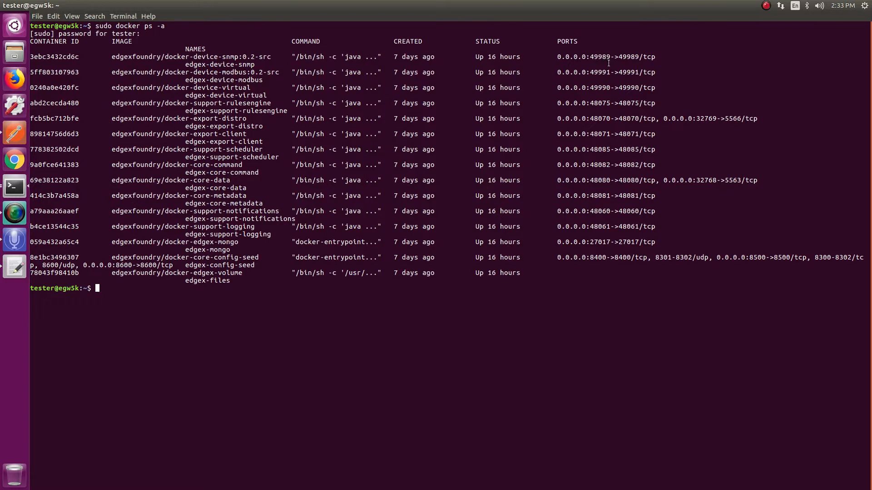
left_click_drag(112, 72, 610, 75)
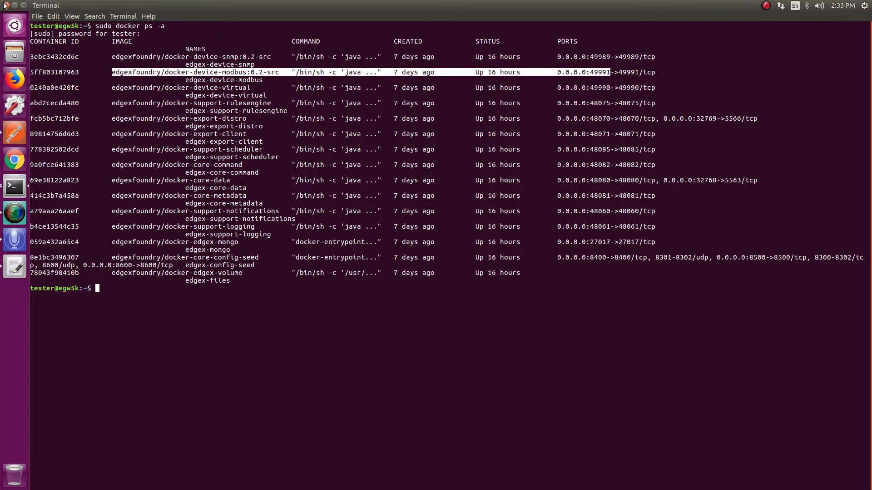
left_click(4, 5)
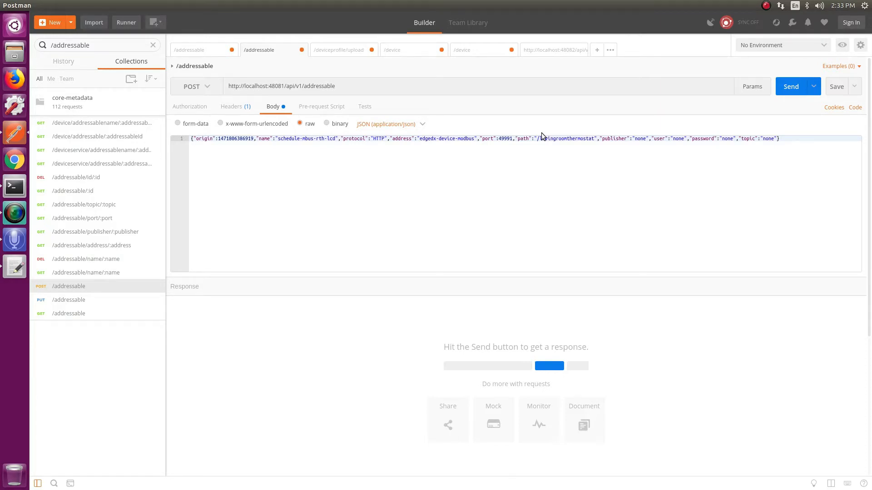
Replace the path value in the addressable request body with "/api/v1/device/"
left_click_drag(537, 140, 594, 140)
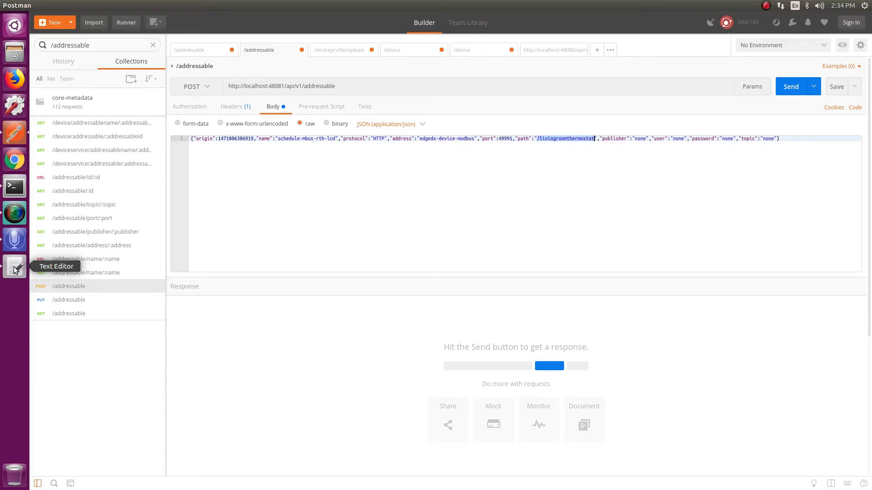
type("/")
type("api")
type("/")
type("v1")
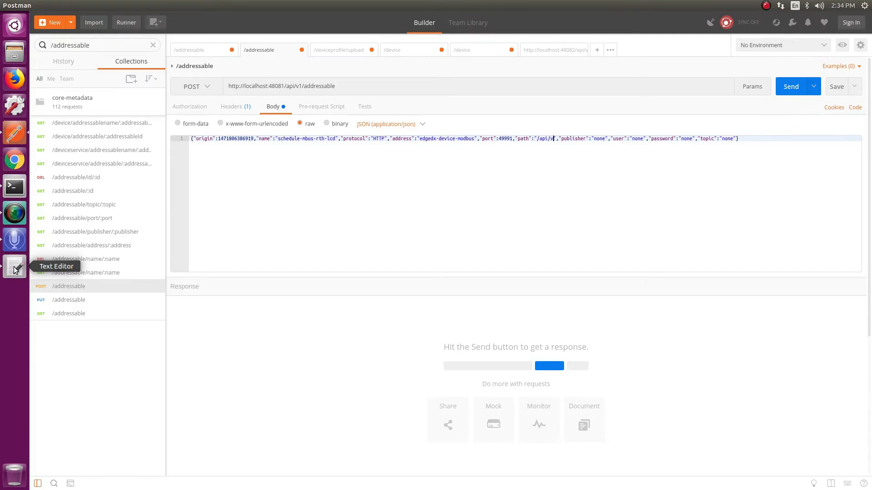
type("/device")
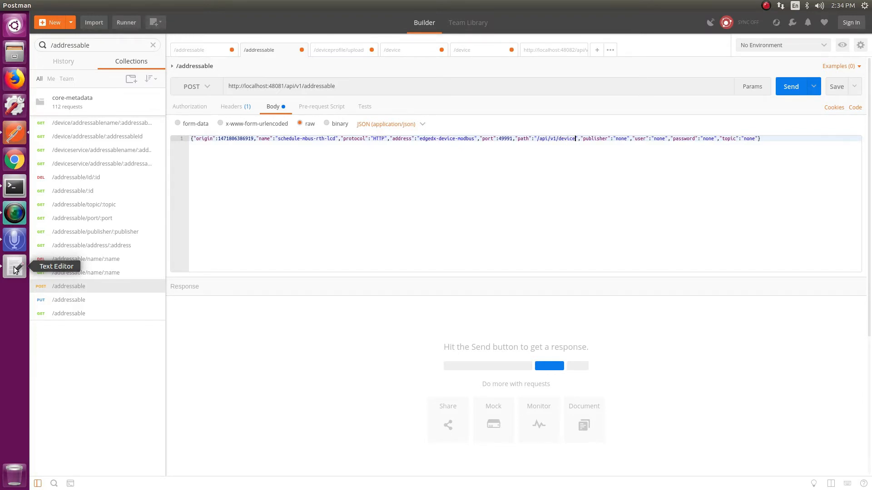
type("/")
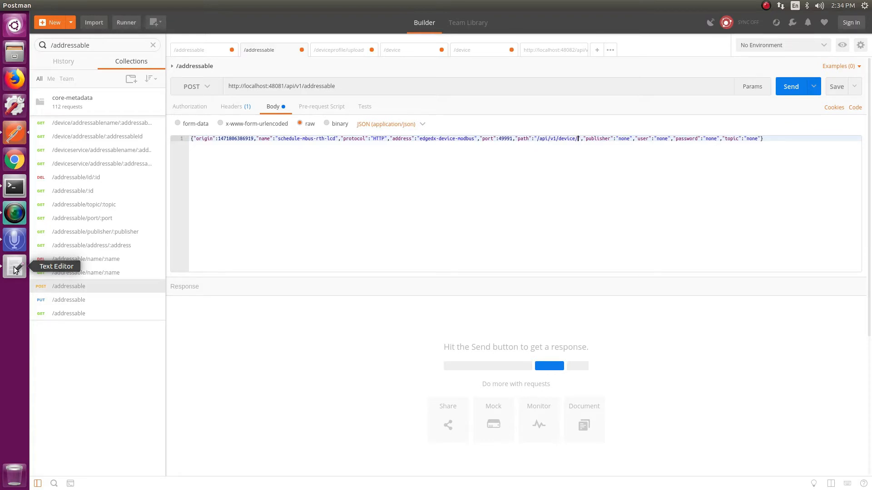
left_click(14, 264)
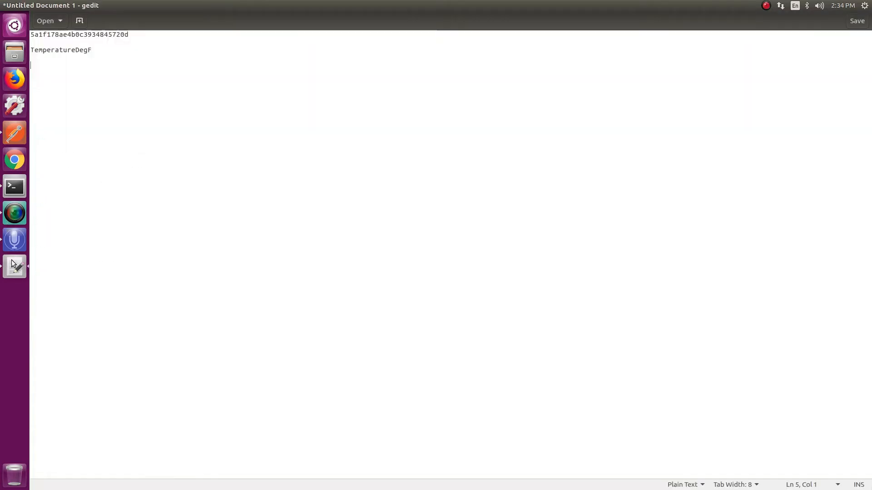
left_click_drag(129, 35, 31, 35)
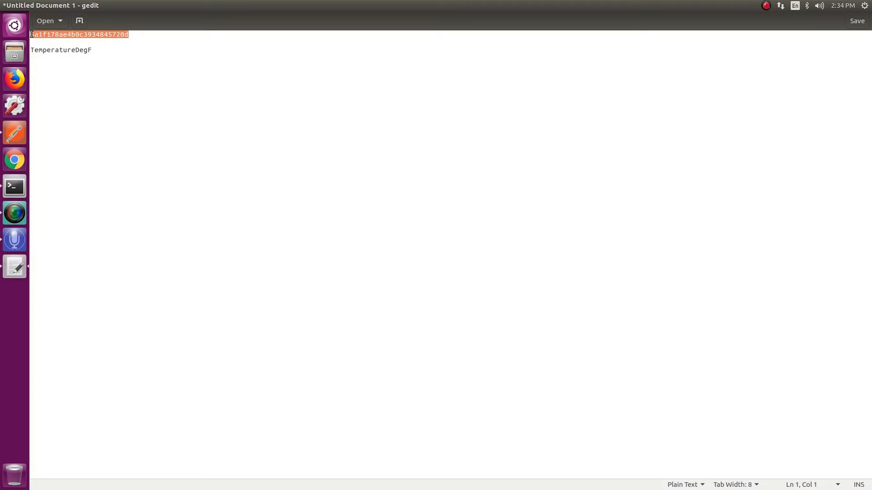
key("alt+Tab")
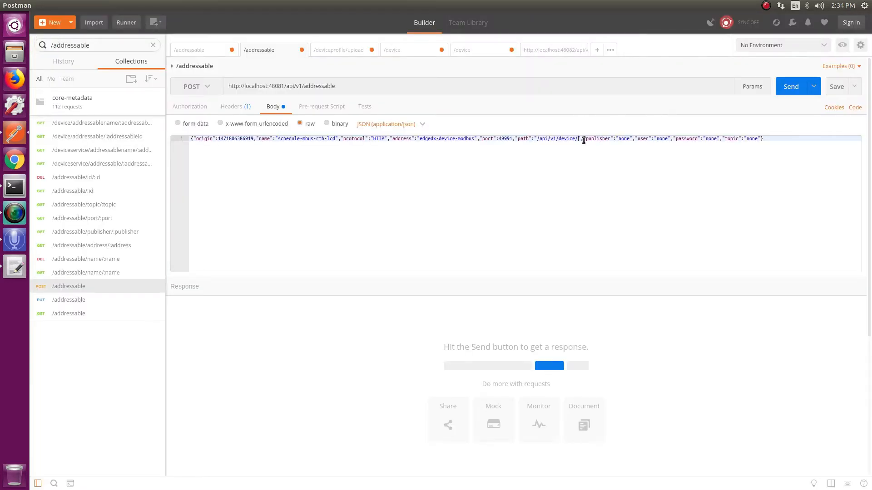
key("ctrl+v")
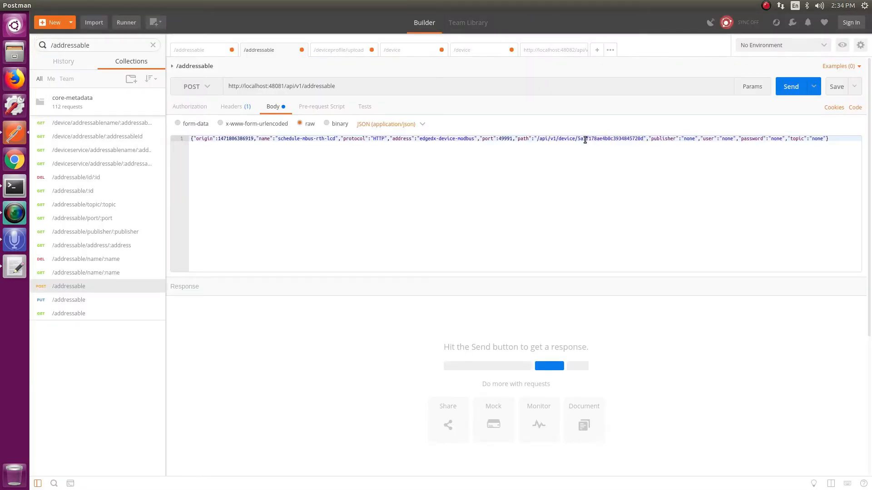
type("/")
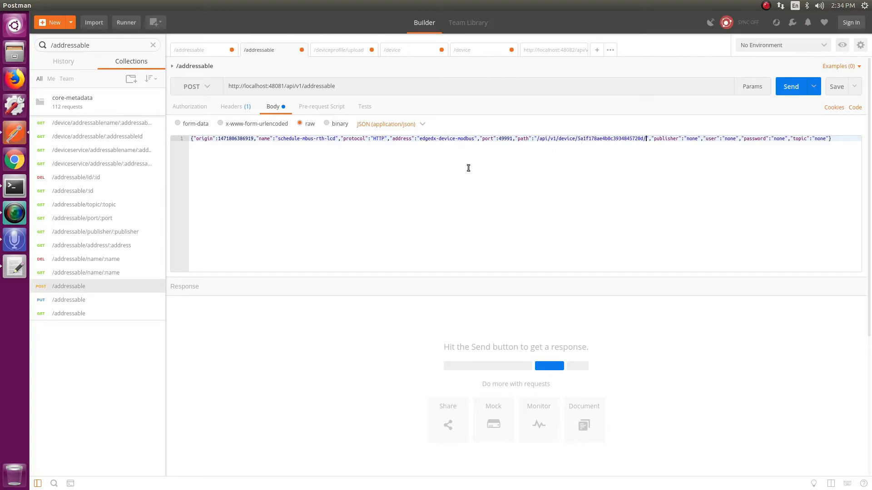
Copy "TemperatureDegF" from the Text Editor notes and append it to the end of the path value in Postman
key("alt+Tab")
left_click_drag(91, 50, 32, 50)
right_click(33, 50)
left_click(48, 88)
key("alt+Tab")
left_click(647, 138)
key("ctrl+v")
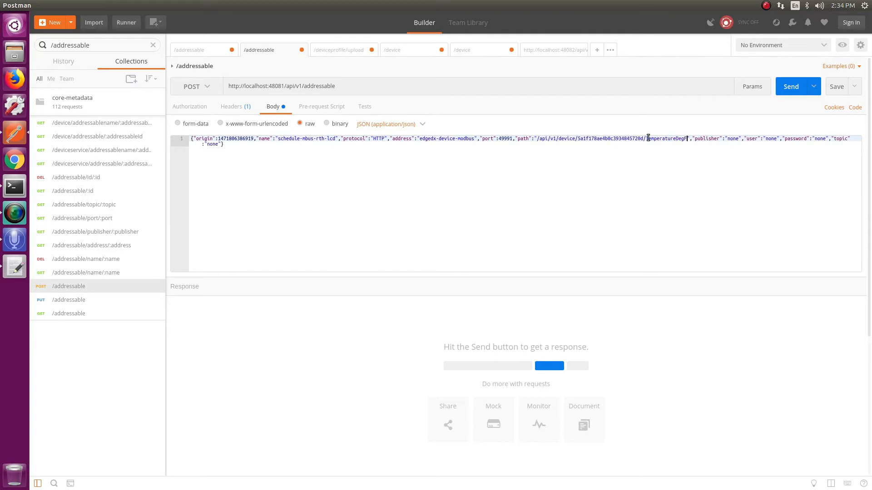
Close the untitled notes document in Text Editor without saving it
key("alt+Tab")
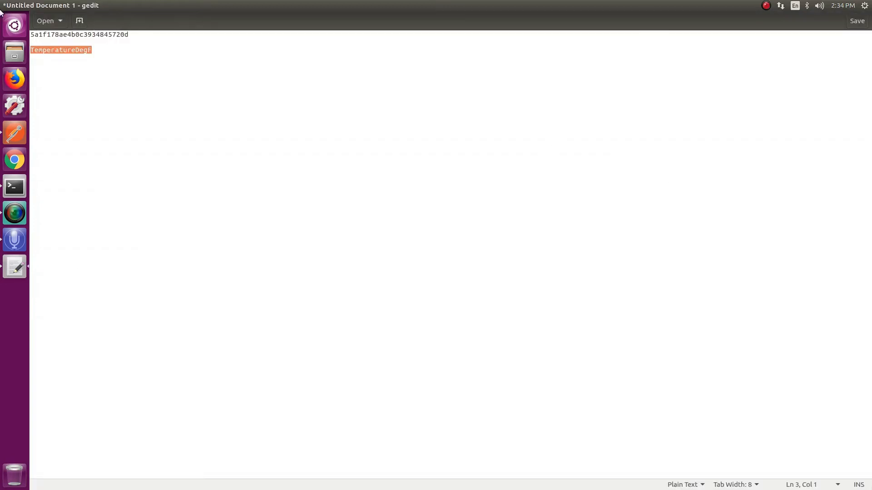
key("ctrl+w")
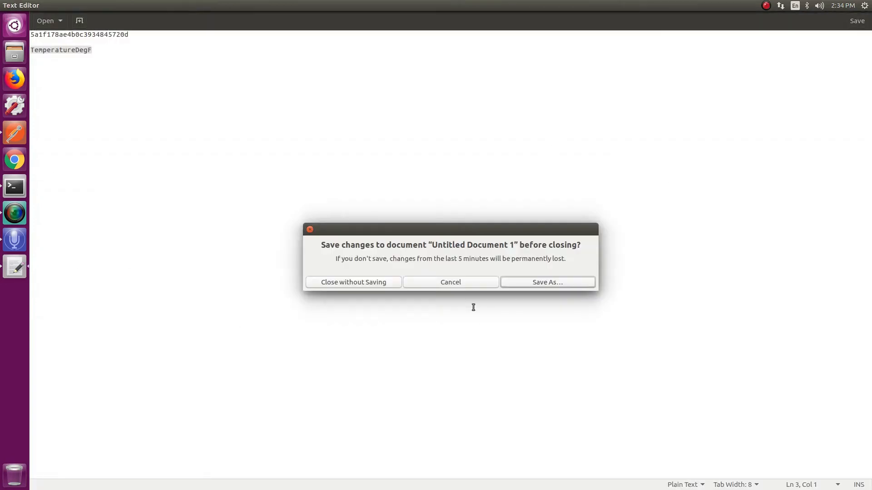
left_click(352, 283)
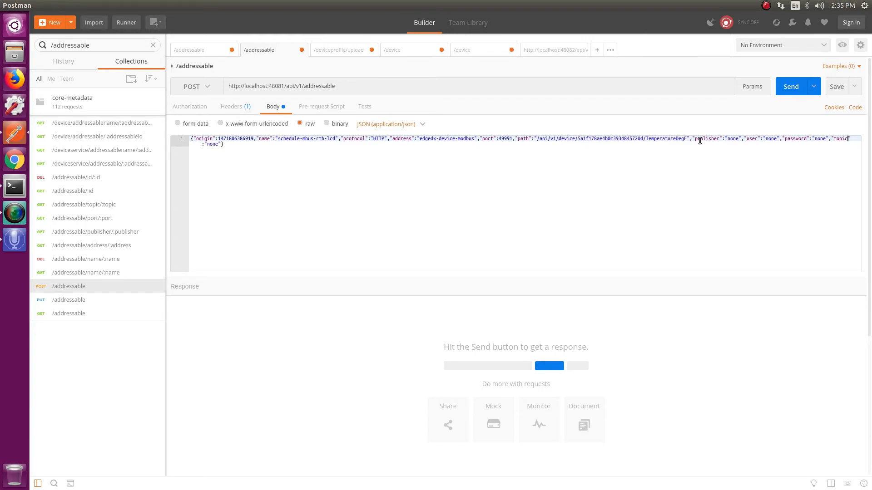
Add "method":"GET" after the topic entry in the addressable request body and send the POST request
key("Right")
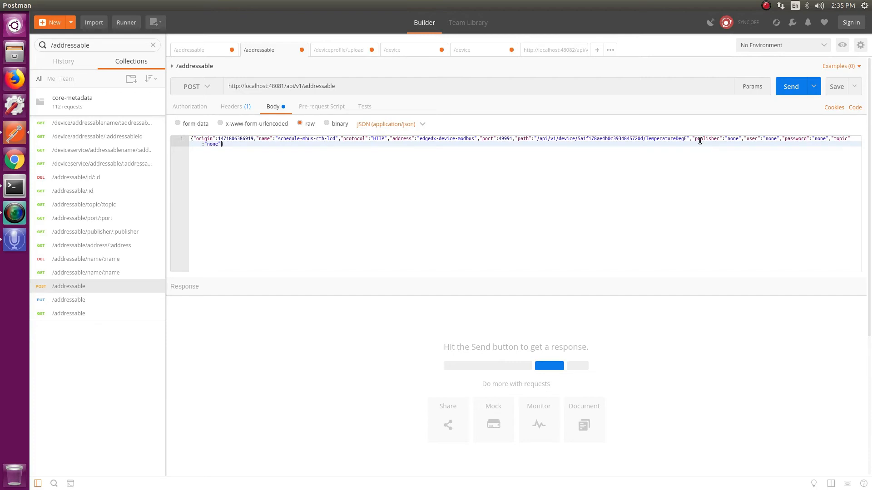
type(",\"method\":\"GET")
left_click_drag(263, 145, 224, 145)
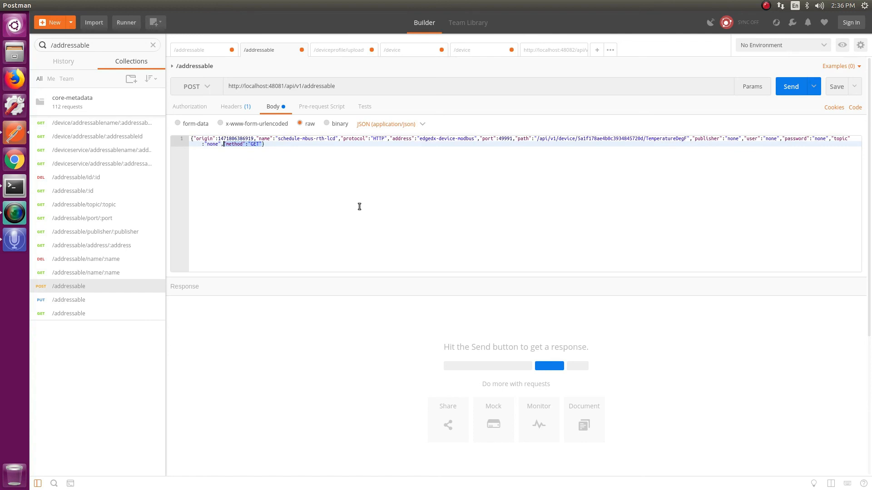
left_click(795, 90)
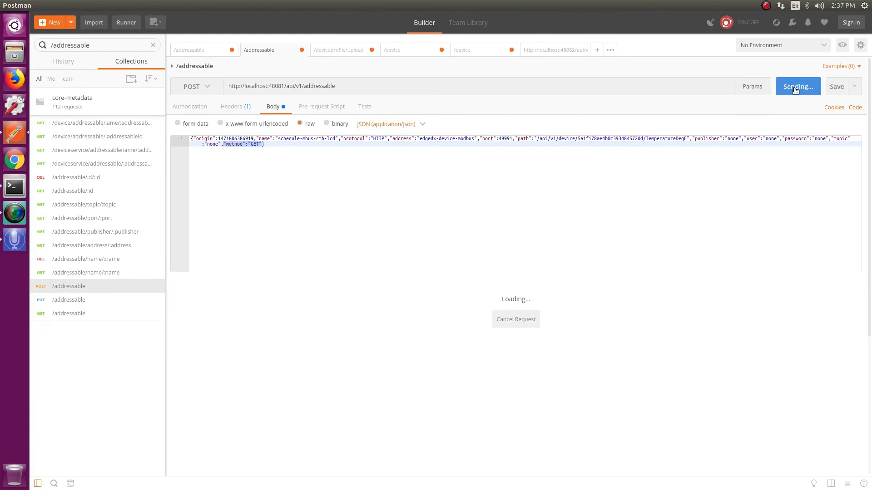